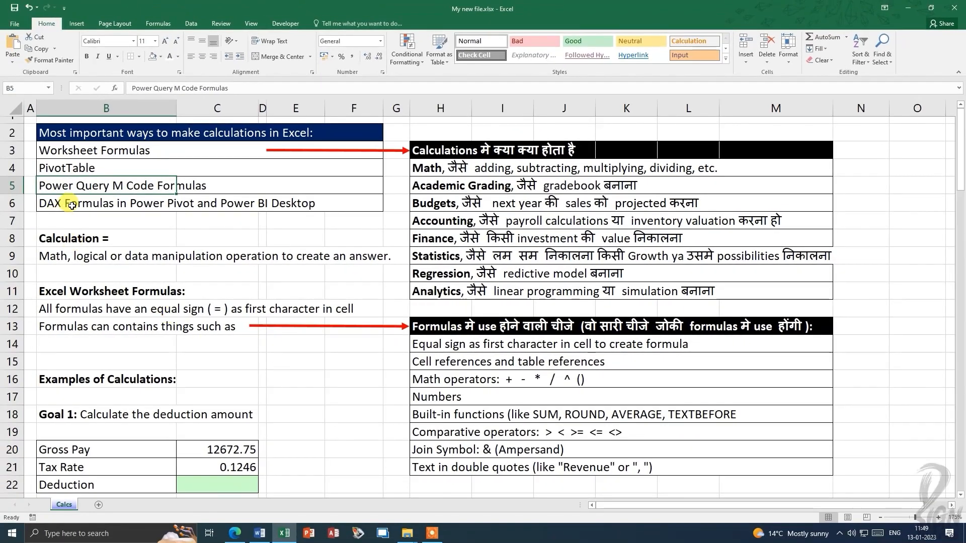
Step: Review the list of calculation methods and the gross pay, tax rate and deduction cells of Goal 1
drag(72, 205, 301, 209)
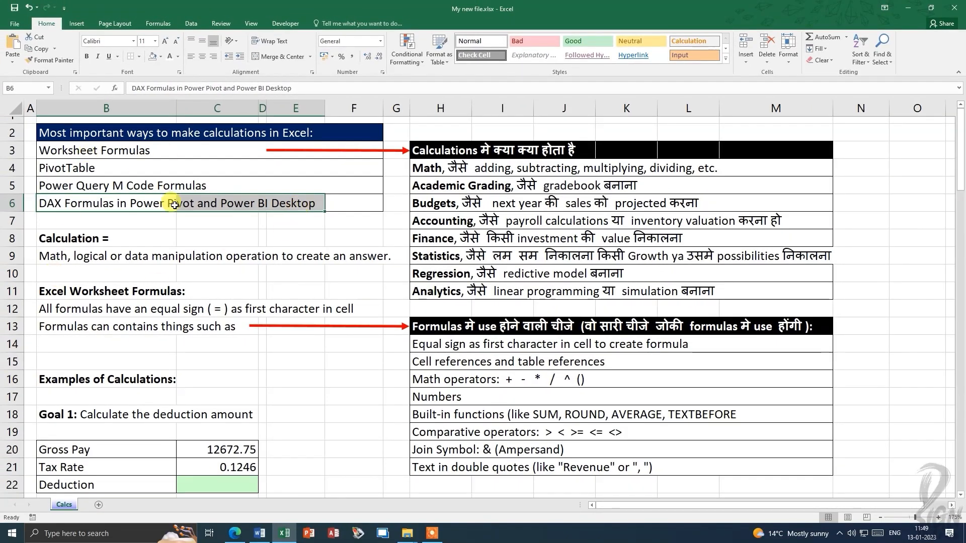
click(272, 236)
scroll(269, 314, down, 4)
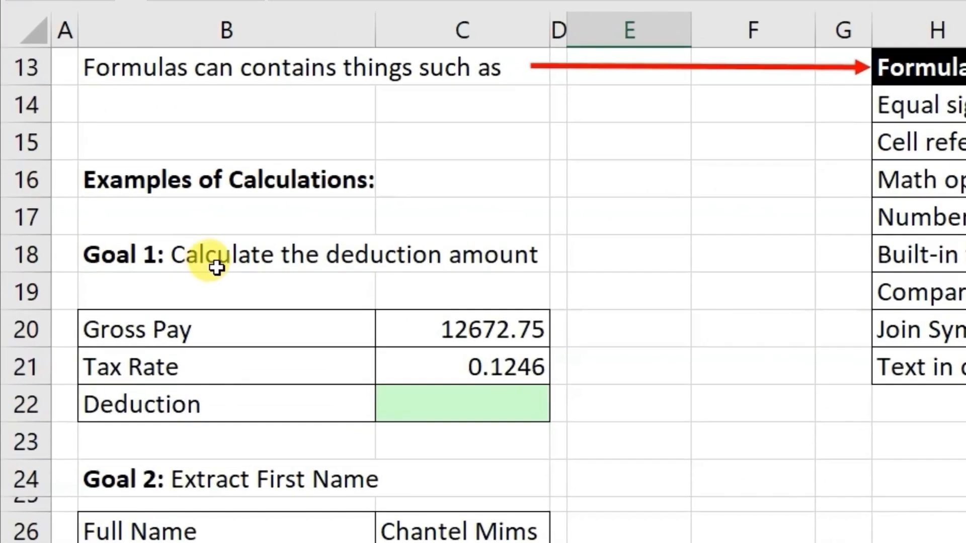
click(111, 220)
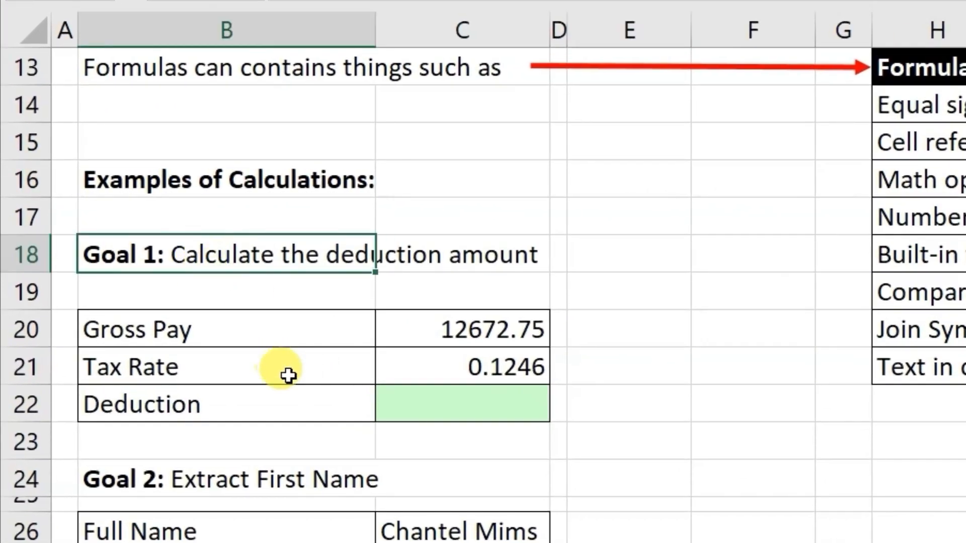
click(473, 403)
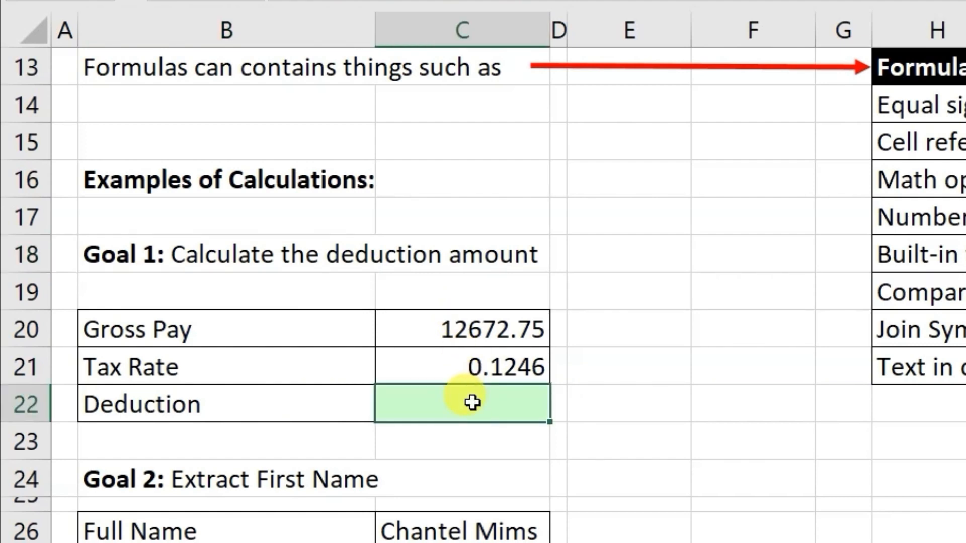
click(476, 329)
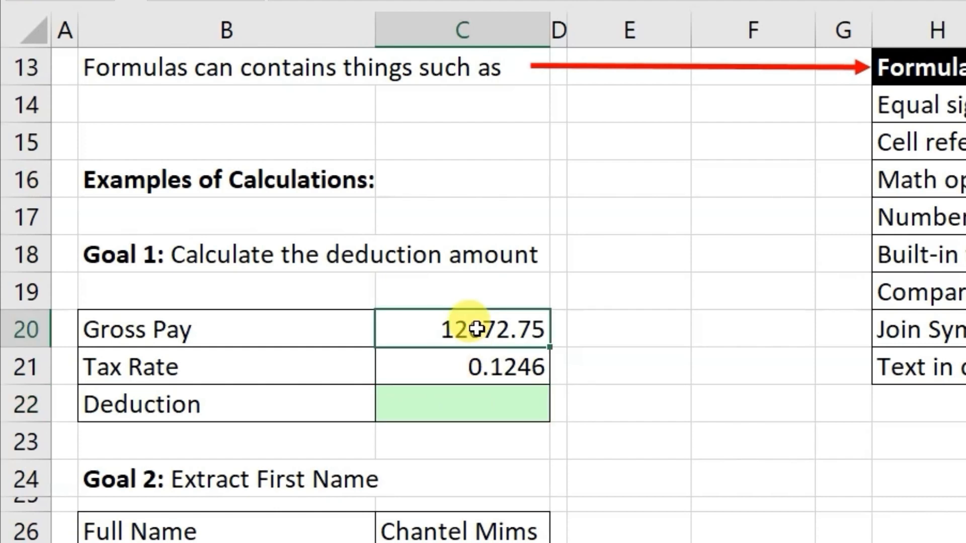
click(486, 367)
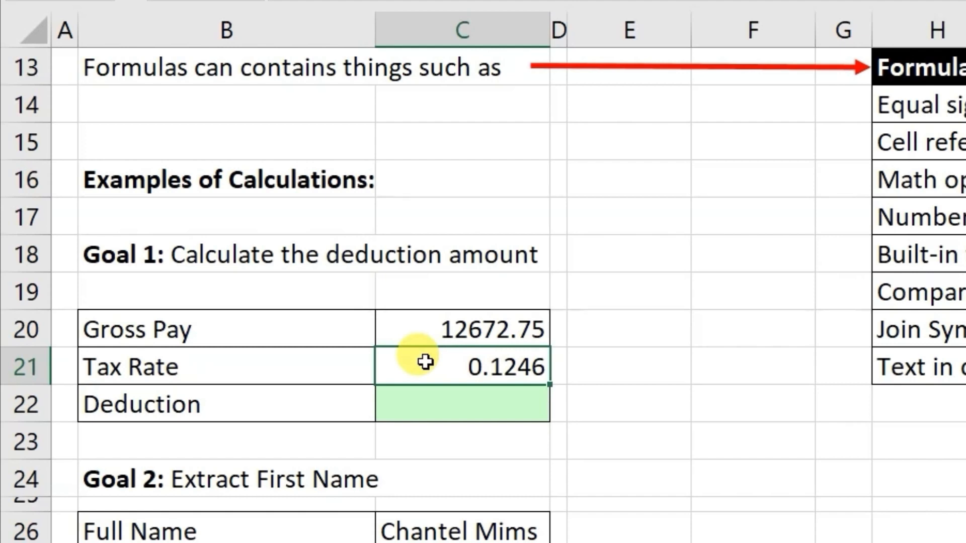
Step: Calculate the deduction in cell C22 by multiplying gross pay by tax rate with =C20*C21
click(459, 407)
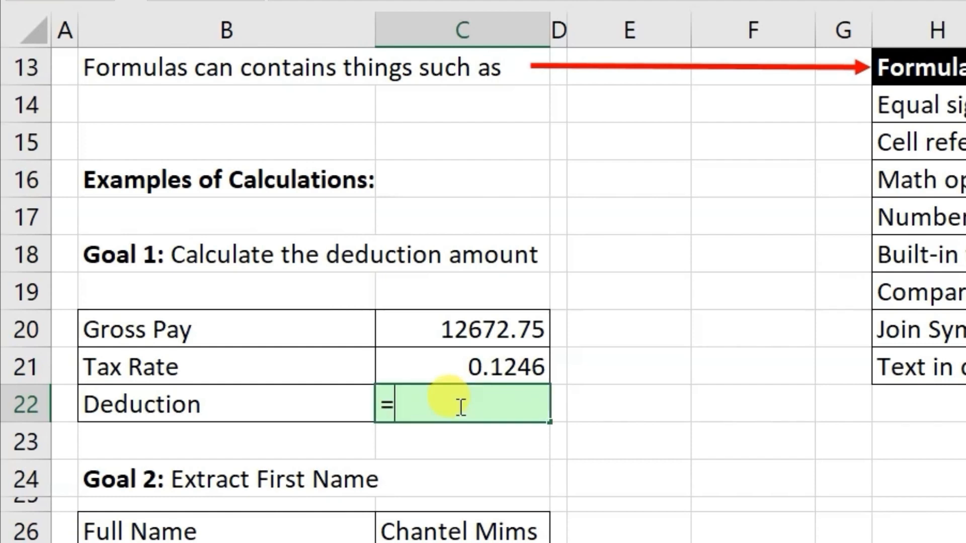
click(488, 331)
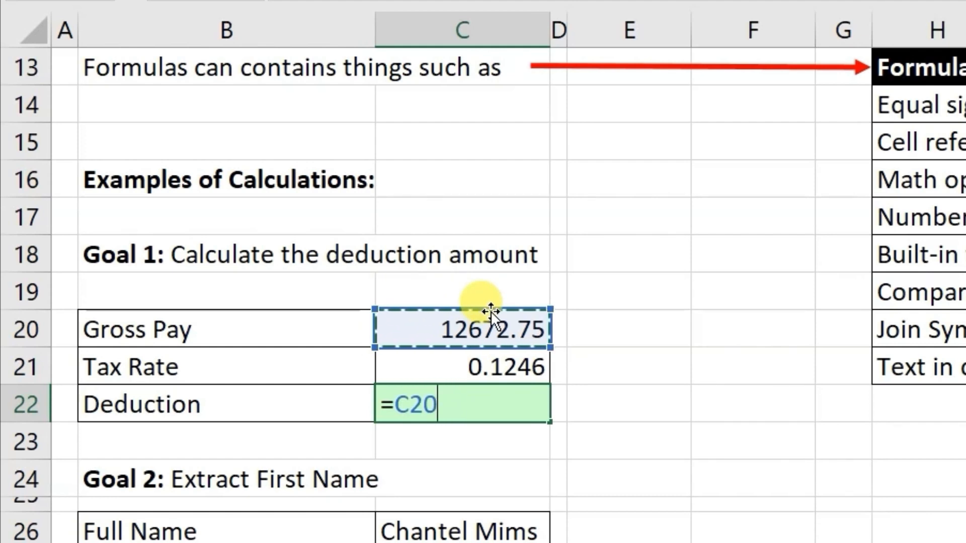
text(*)
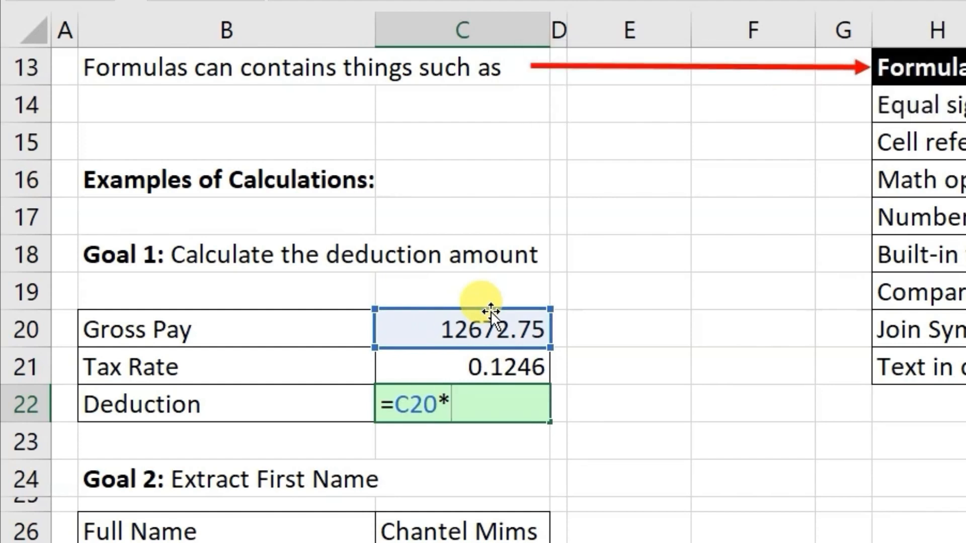
key(Up)
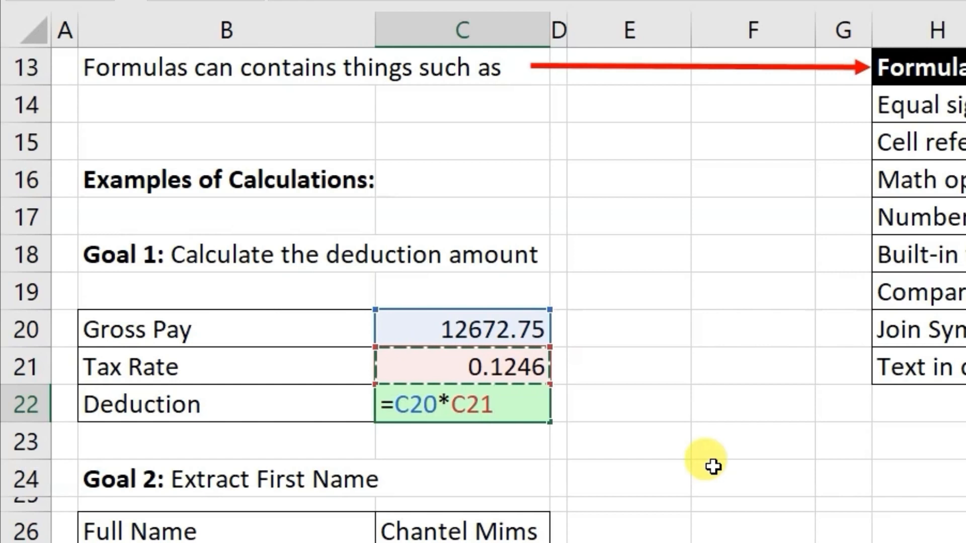
key(Return)
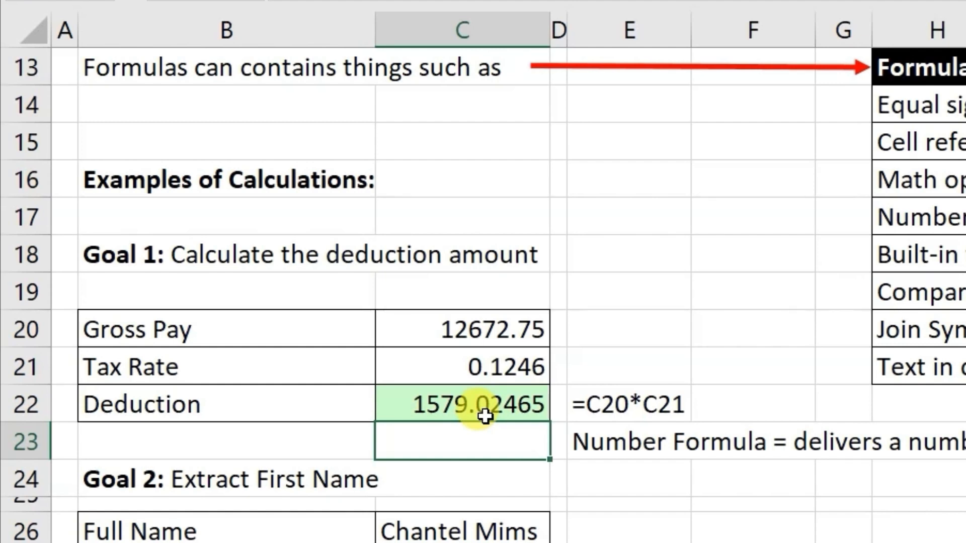
Step: Edit the deduction formula in C22 to insert the ROUND function with its opening parenthesis before C20*C21
key(Up)
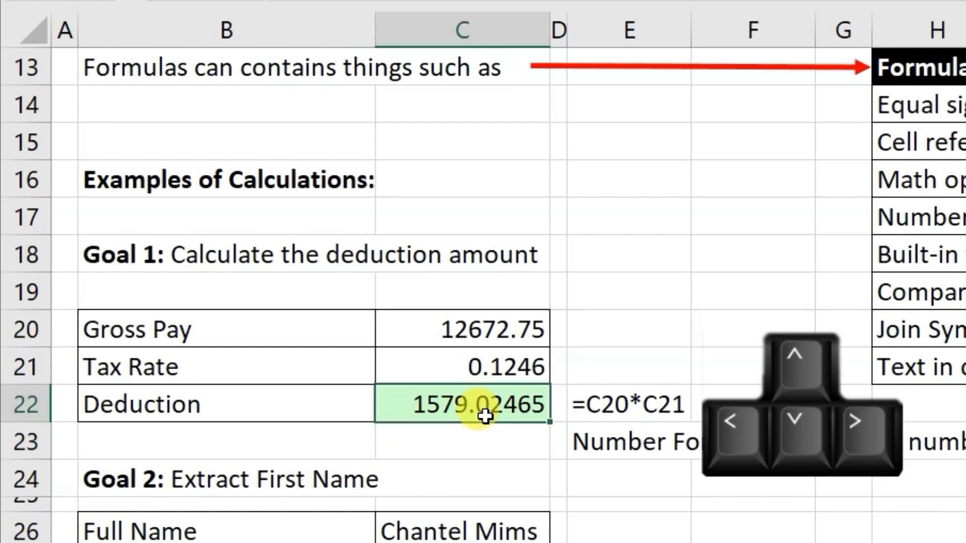
double_click(486, 415)
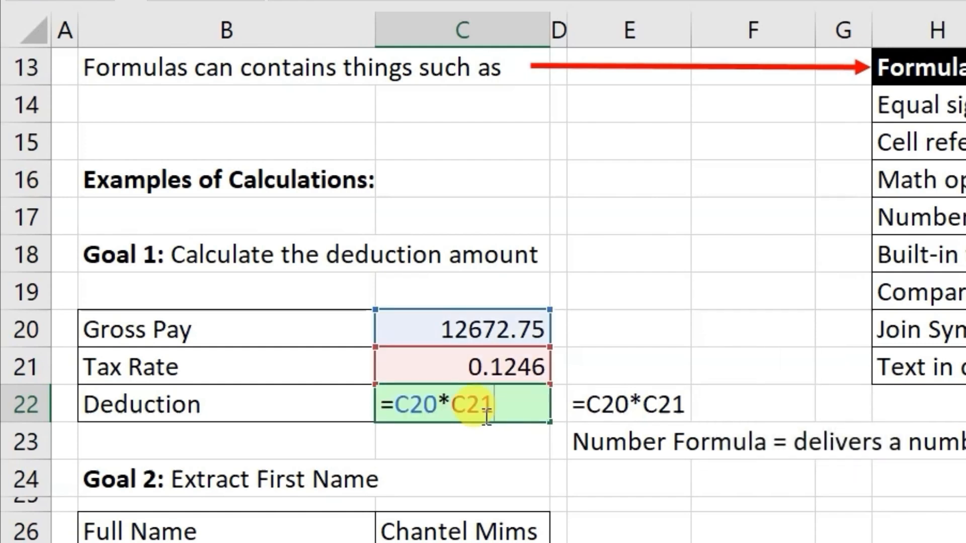
key(F2)
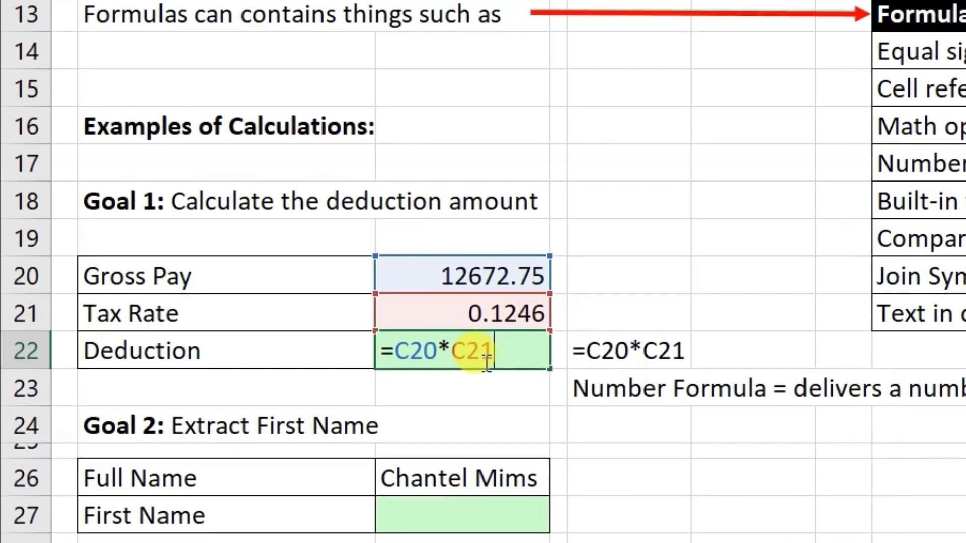
click(395, 351)
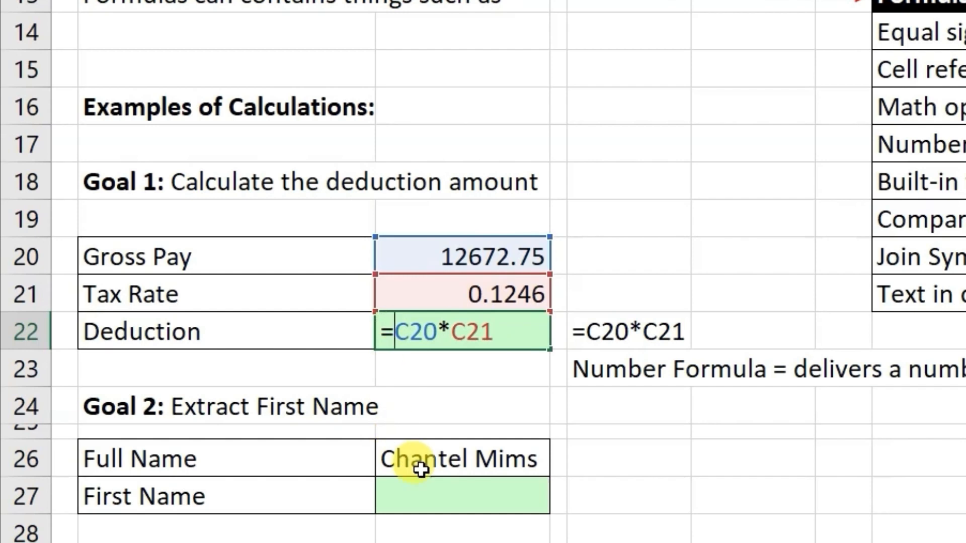
text(rou)
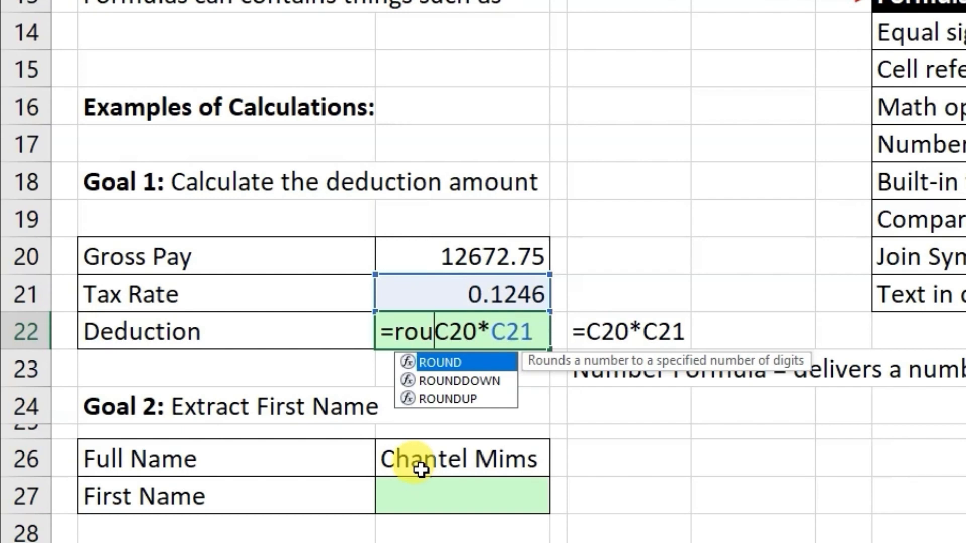
key(Down)
key(Down)
key(Up)
key(Up)
key(Tab)
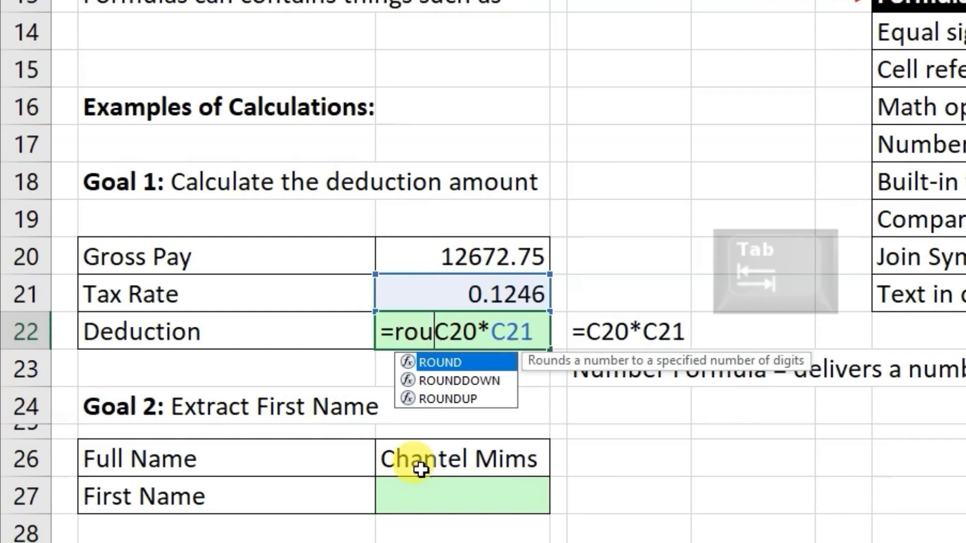
key(Tab)
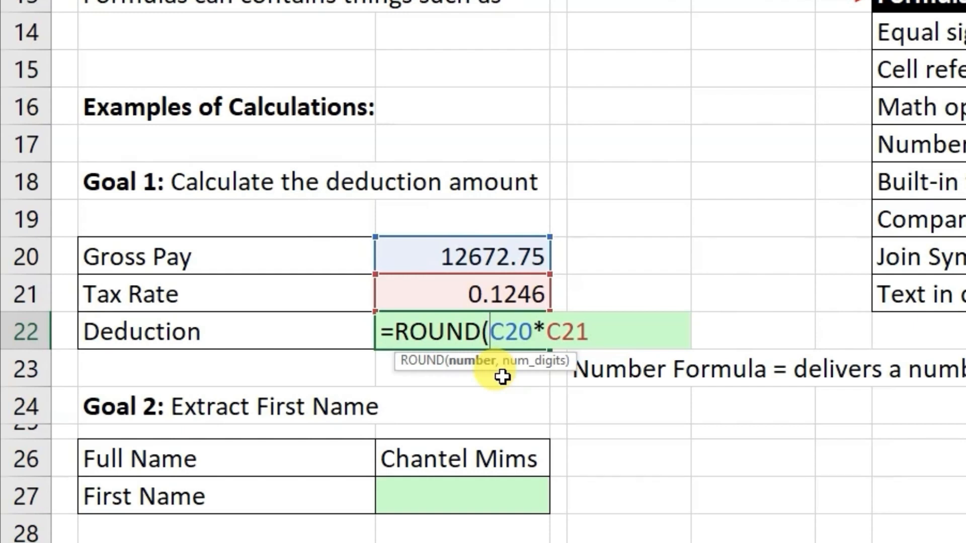
Step: Complete the deduction formula as =ROUND(C20*C21,2) and enter it in C22
text(,)
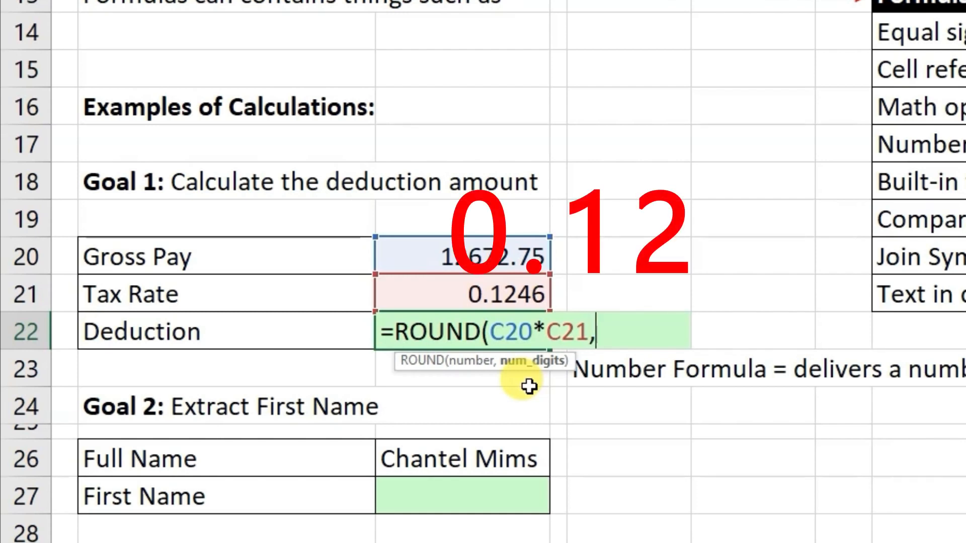
text(2))
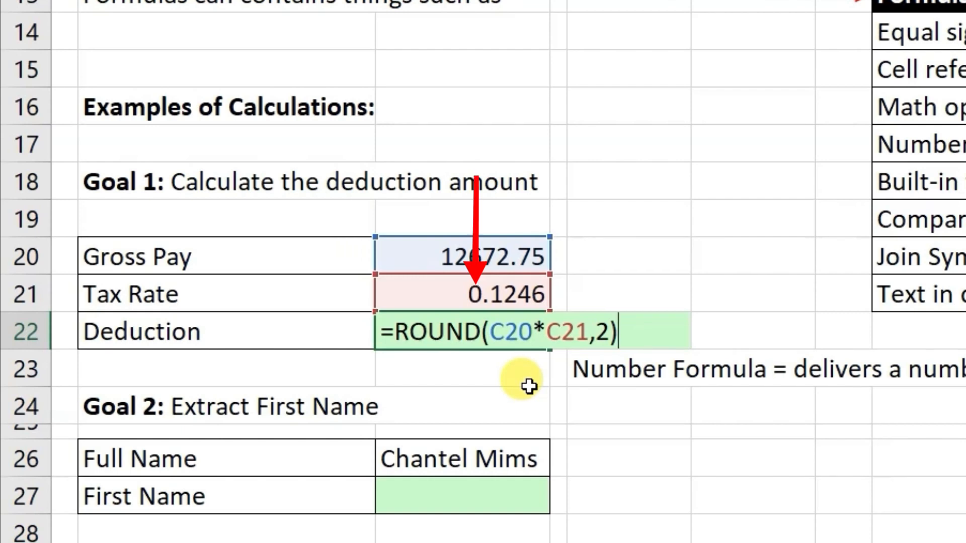
key(Left)
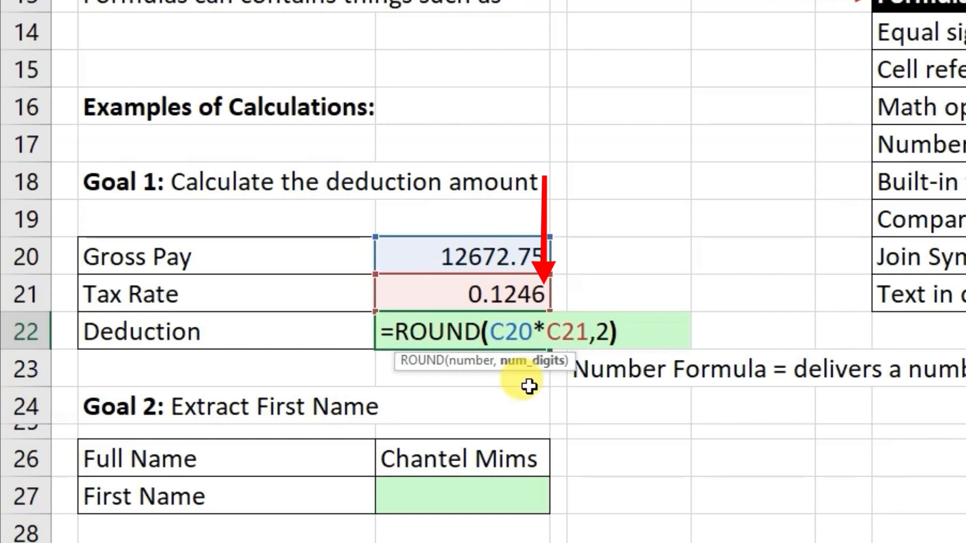
key(Delete)
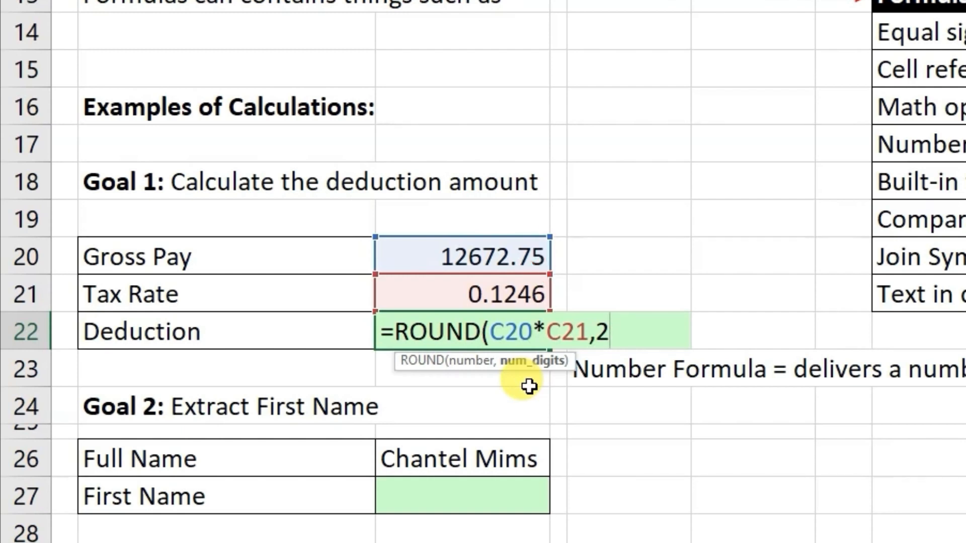
text())
key(Return)
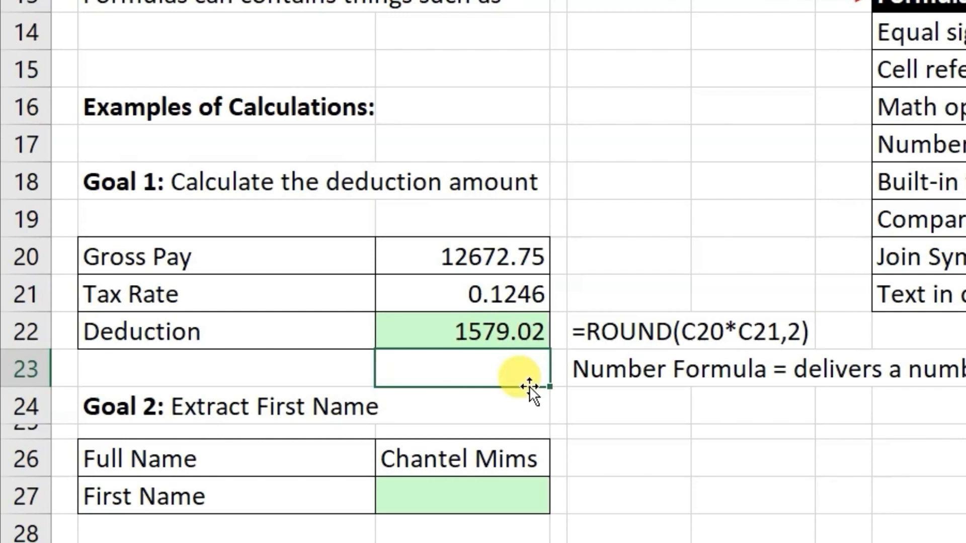
Step: Check the formula in C22 and format the deduction cell as Currency with the ₹ symbol and 2 decimal places
click(446, 335)
double_click(451, 333)
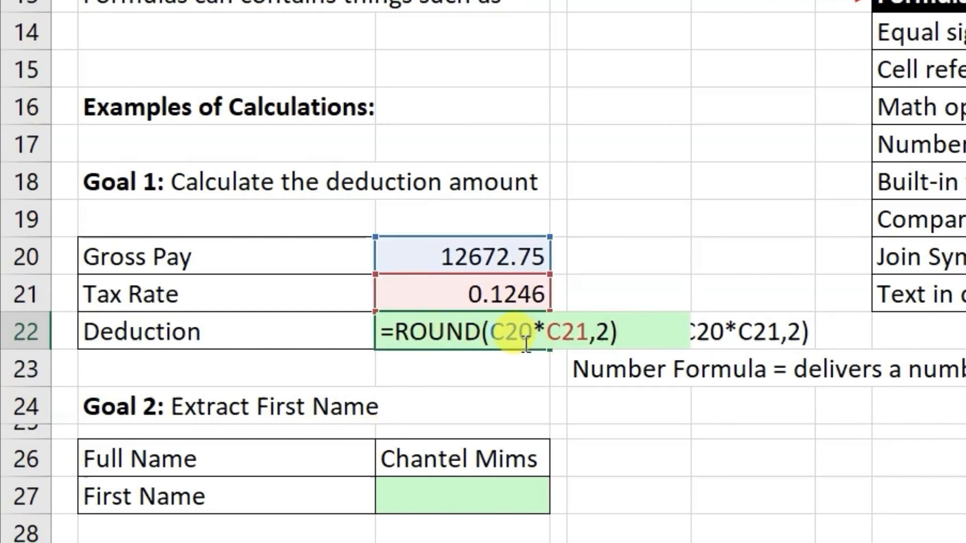
key(ctrl+Return)
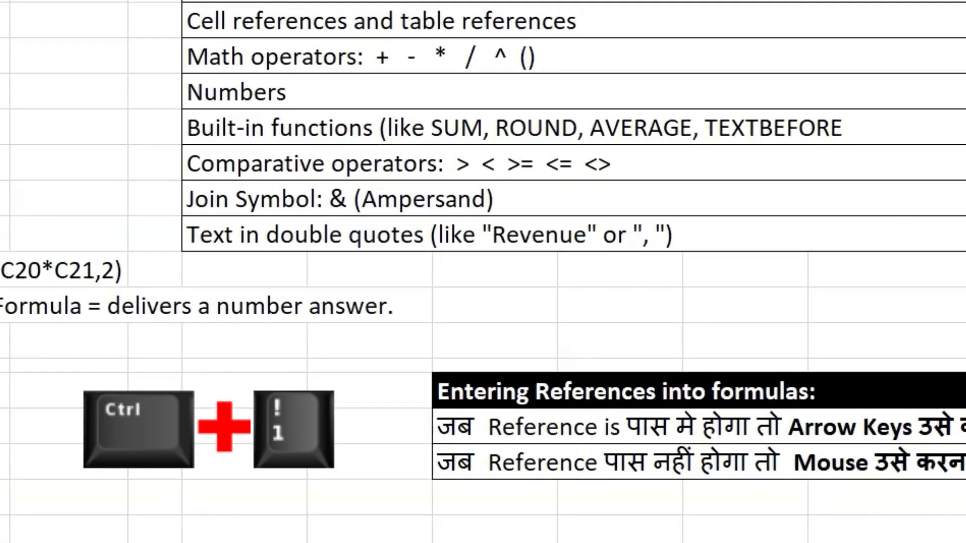
key(ctrl+1)
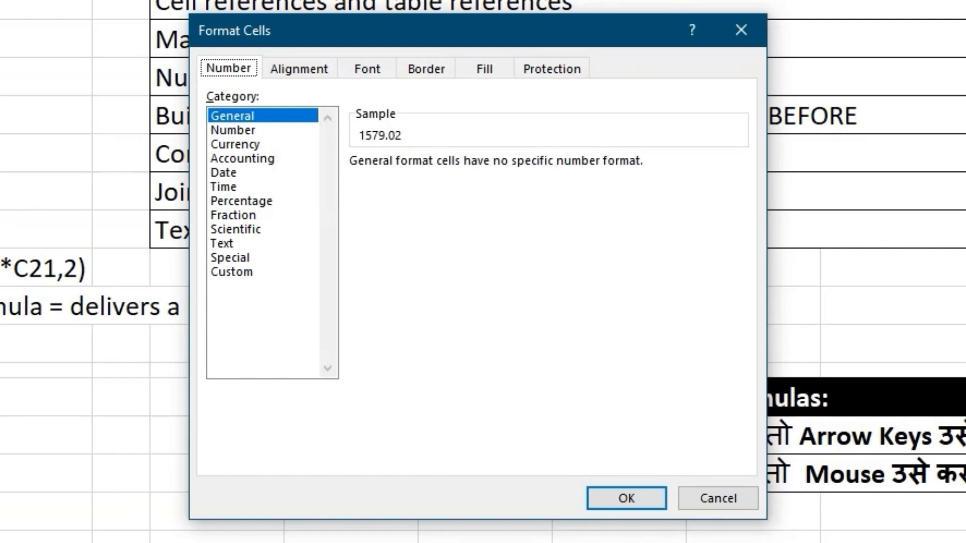
click(236, 145)
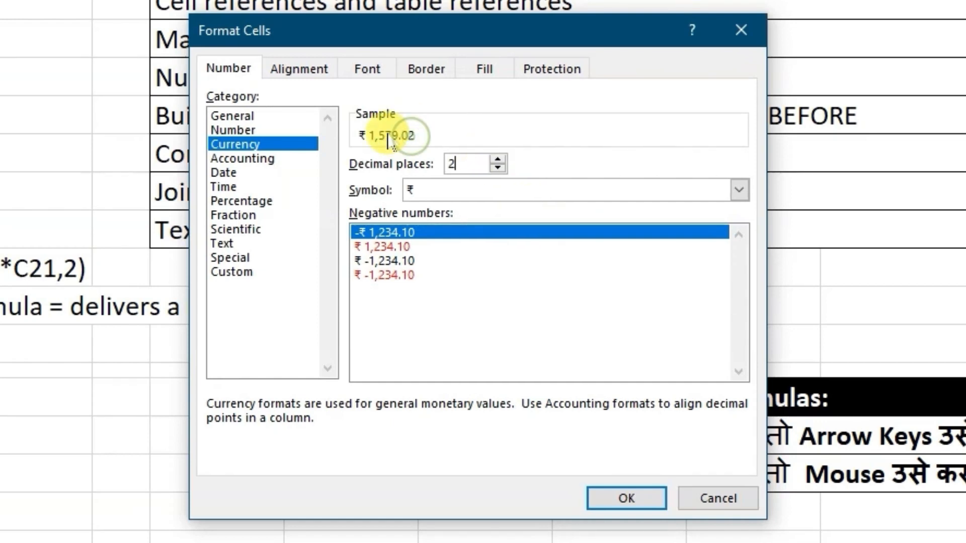
click(500, 172)
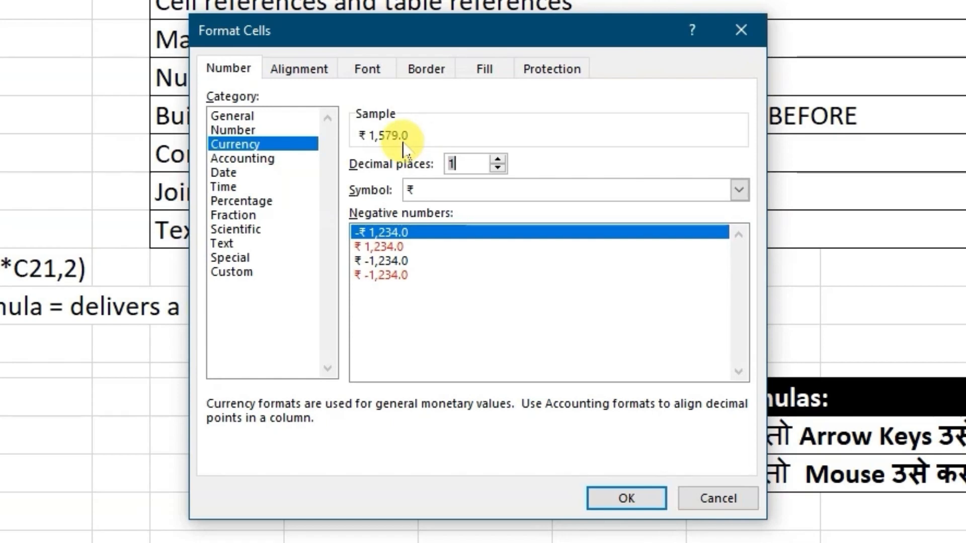
click(498, 159)
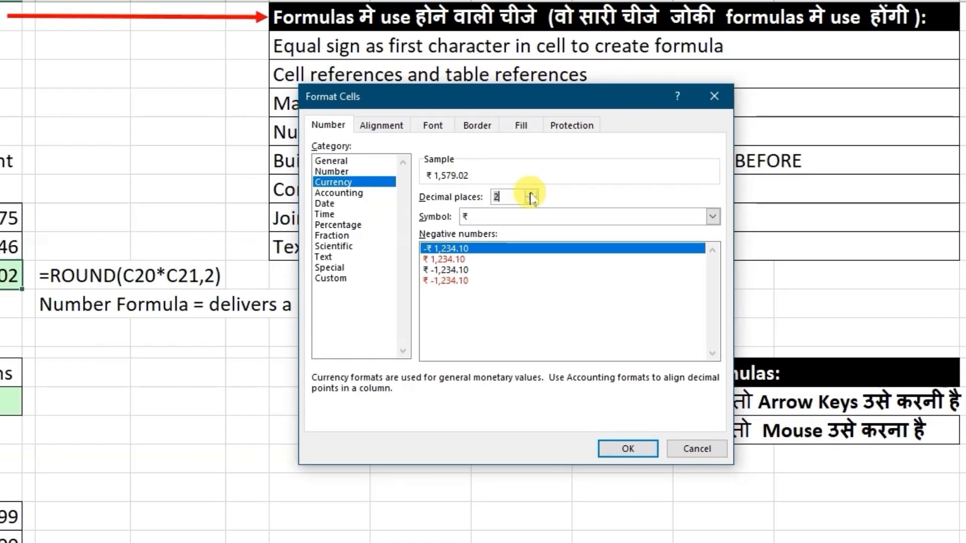
key(Return)
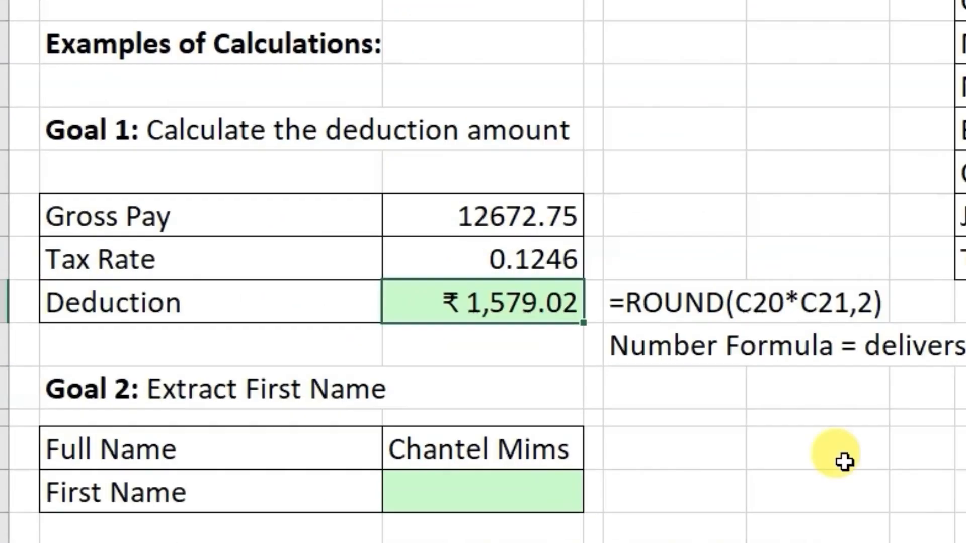
Step: Format the gross pay cell C20 as Currency with the ₹ symbol and 0 decimal places
click(213, 252)
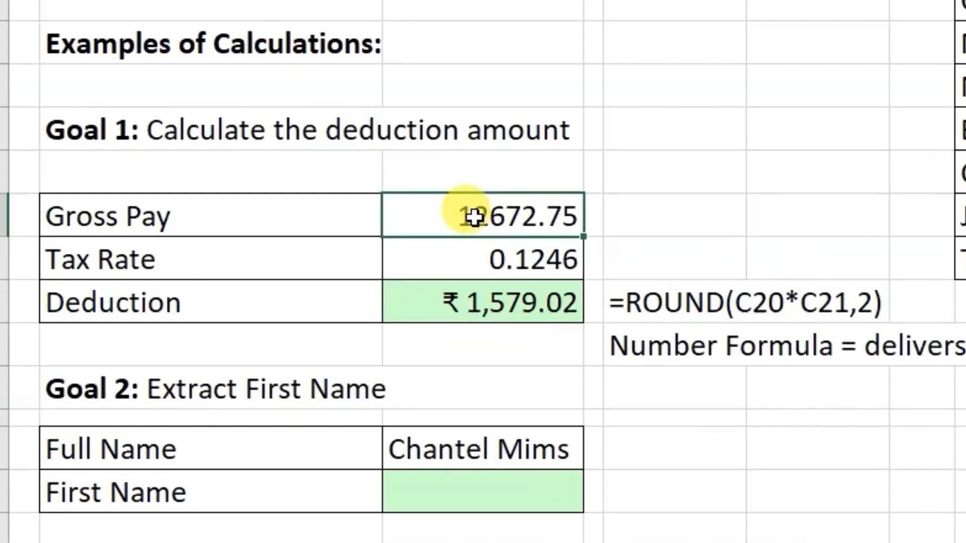
key(ctrl+1)
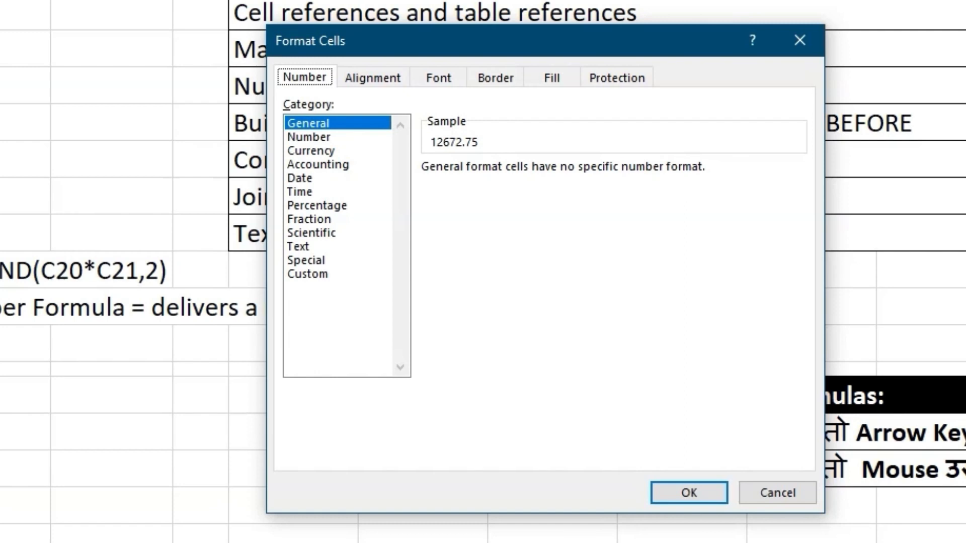
click(310, 151)
click(565, 173)
click(564, 174)
click(684, 494)
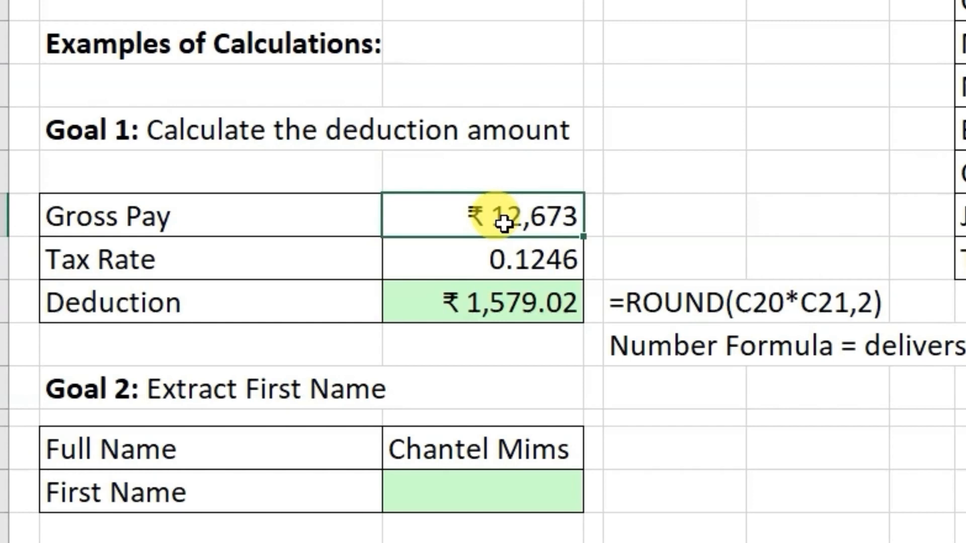
Step: Inspect the underlying unformatted value of the gross pay cell C20 and return to the deduction cell
drag(379, 187, 560, 228)
click(560, 228)
key(F2)
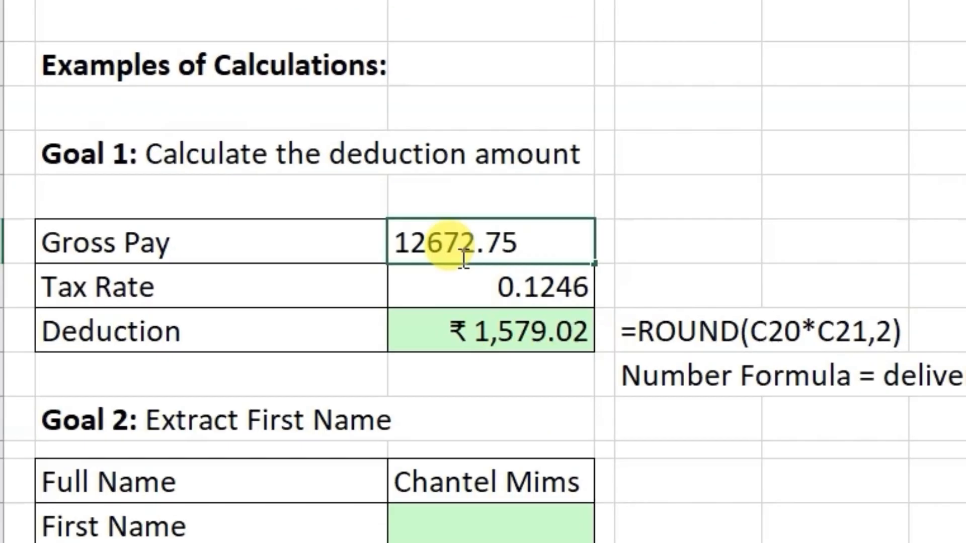
click(555, 326)
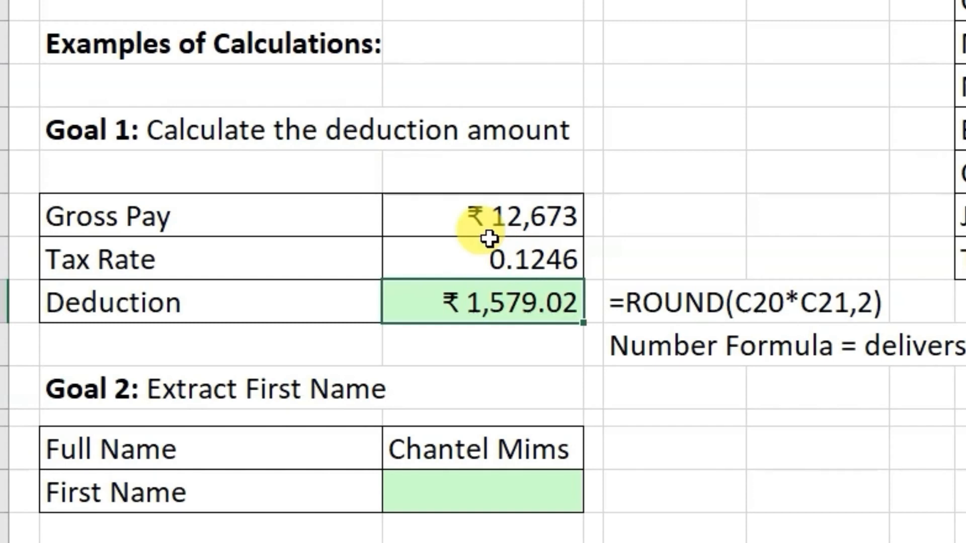
Step: Format the tax rate cell C21 as Percentage with 2 decimal places
click(491, 248)
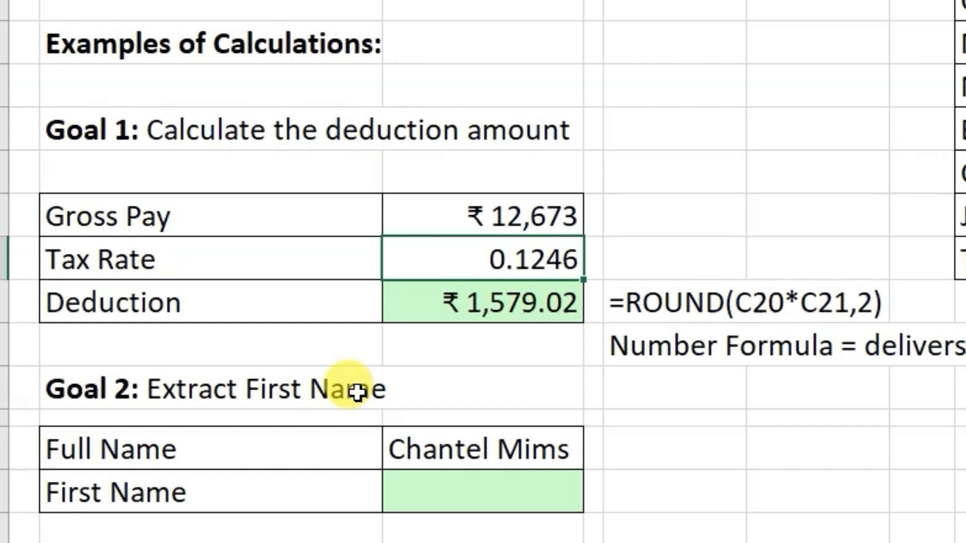
key(ctrl+1)
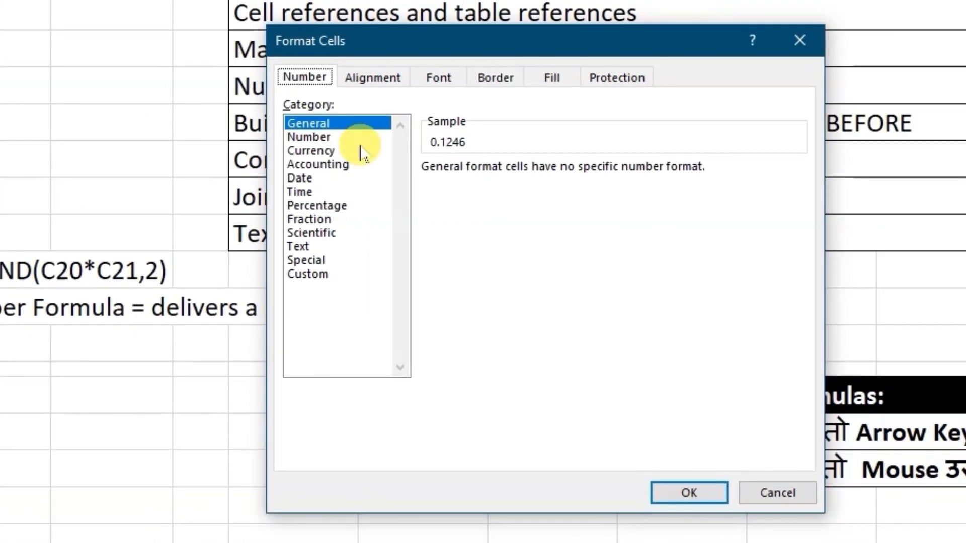
click(334, 205)
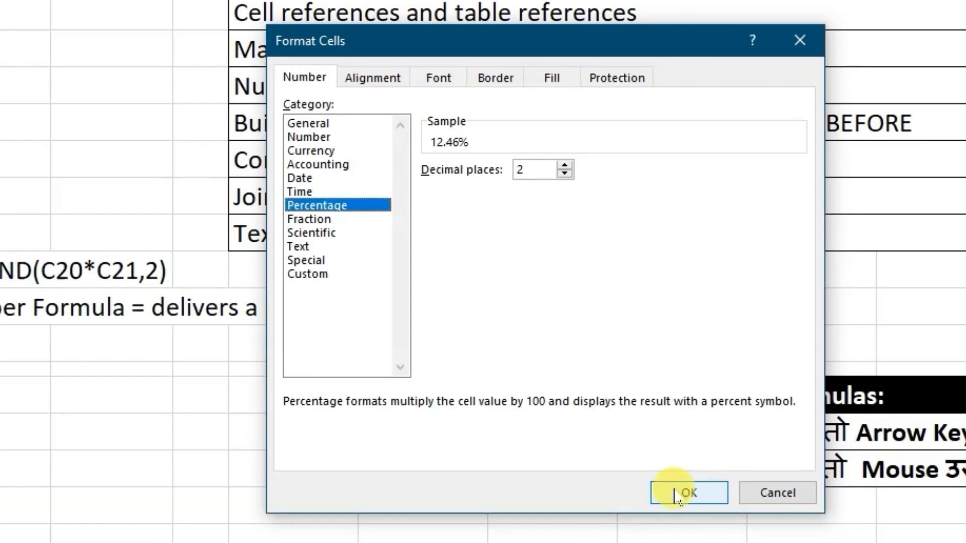
click(689, 493)
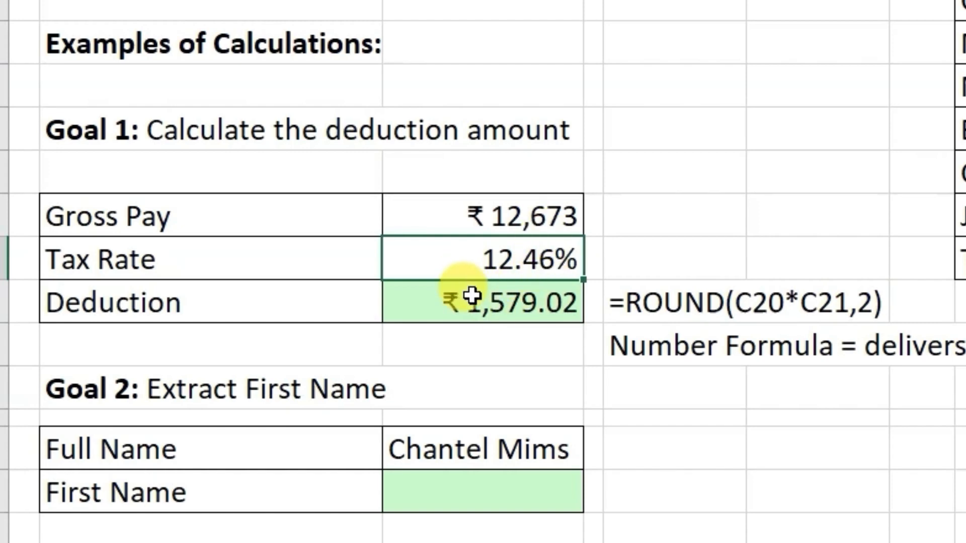
Step: Change the gross pay in C20 to 14590.35 and move on to the tax rate cell
click(506, 207)
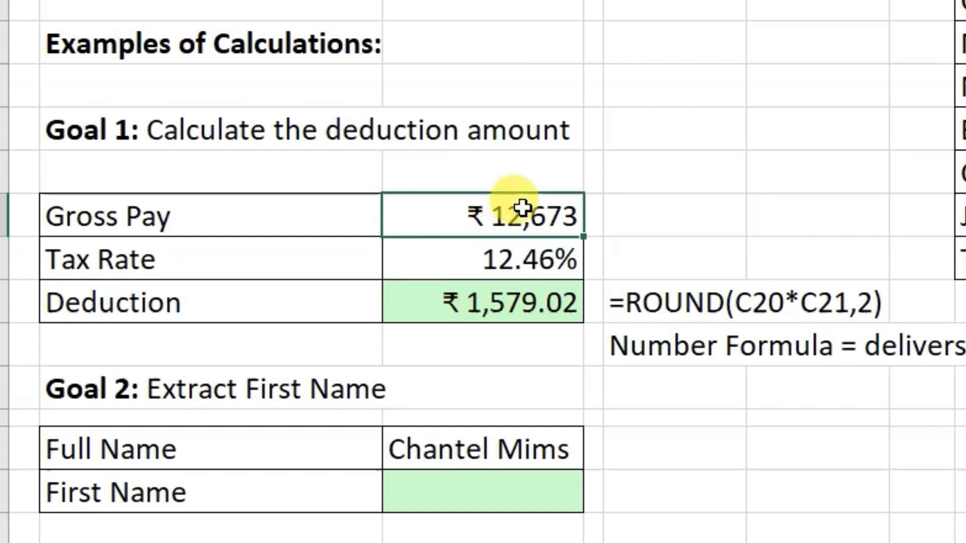
text(14590.3)
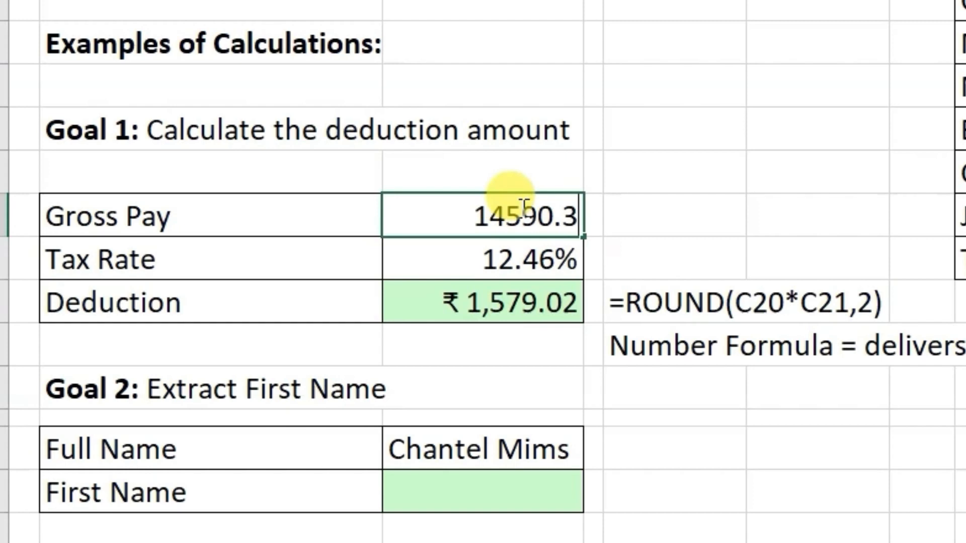
text(5)
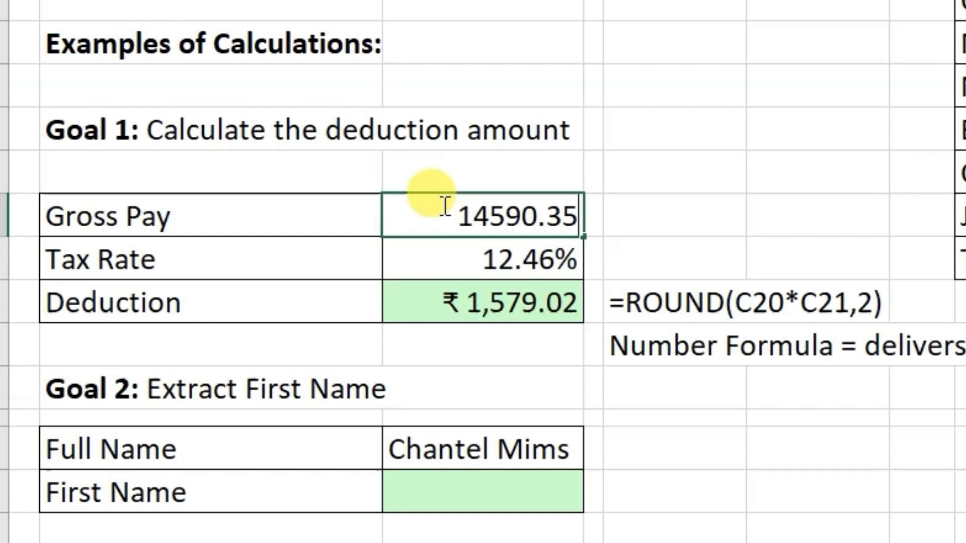
key(ctrl+Return)
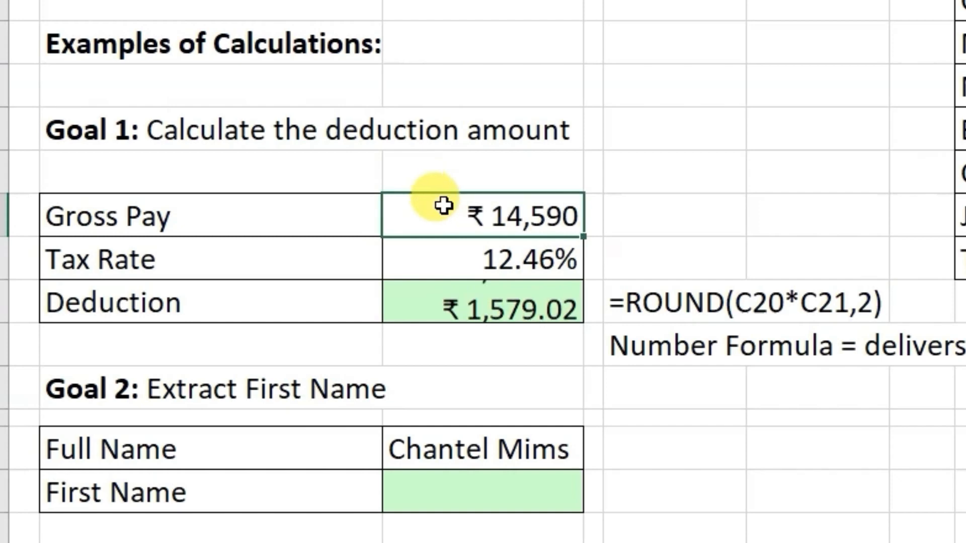
key(Return)
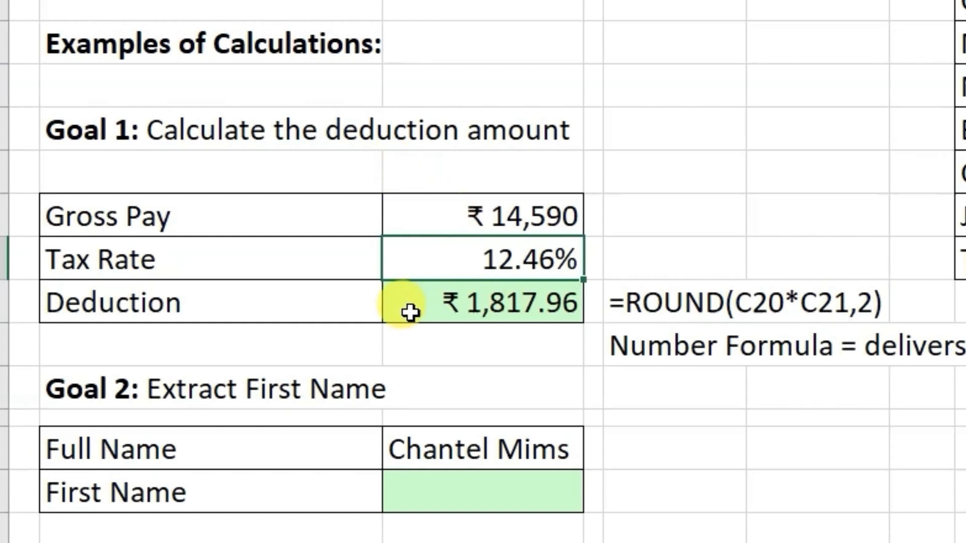
Step: Try a tax rate of 11.5% in C21 to test the deduction formula, and undo that tax rate change
text(11.5)
drag(556, 259, 572, 261)
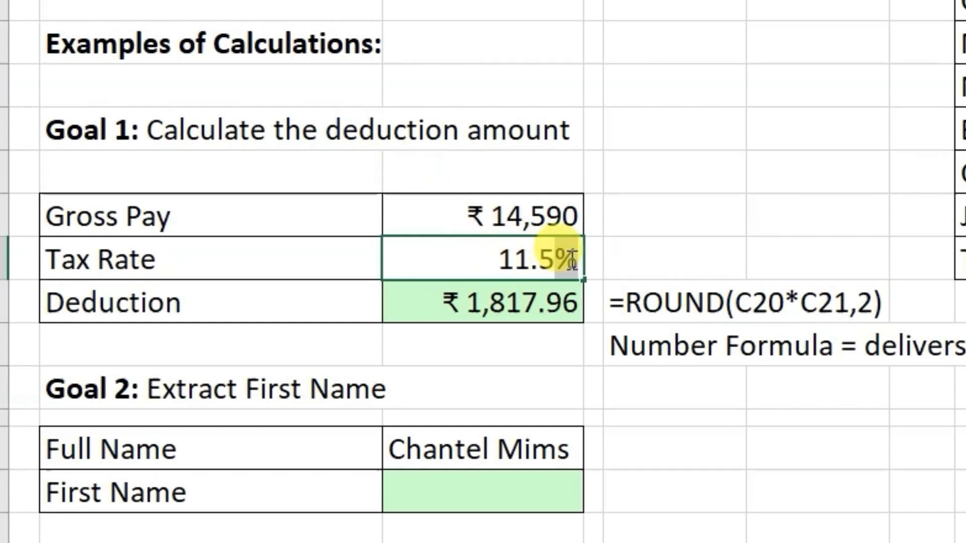
key(Return)
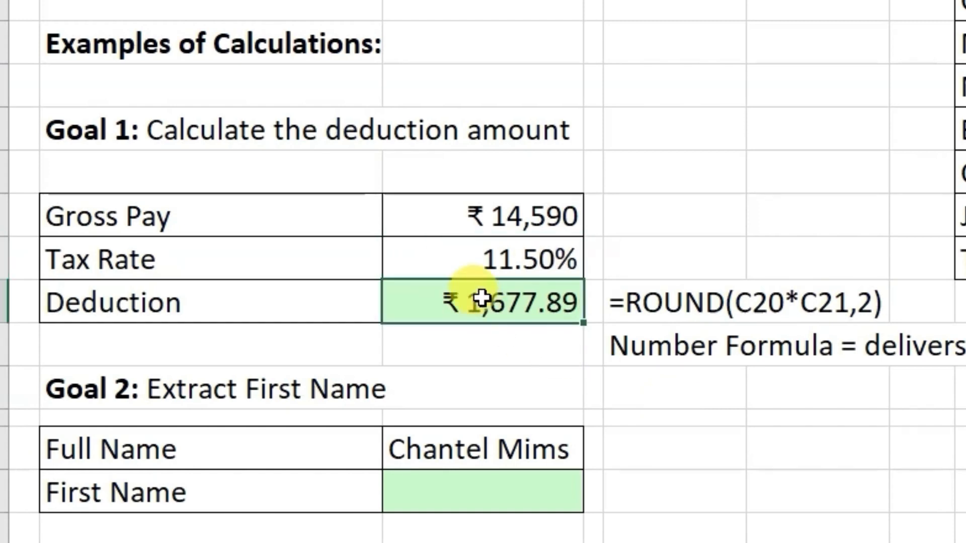
click(472, 371)
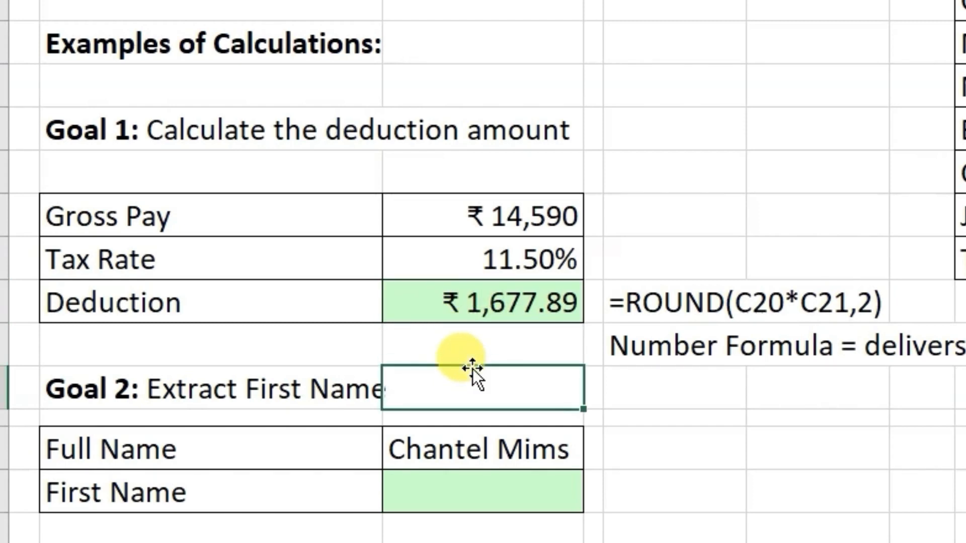
key(ctrl+z)
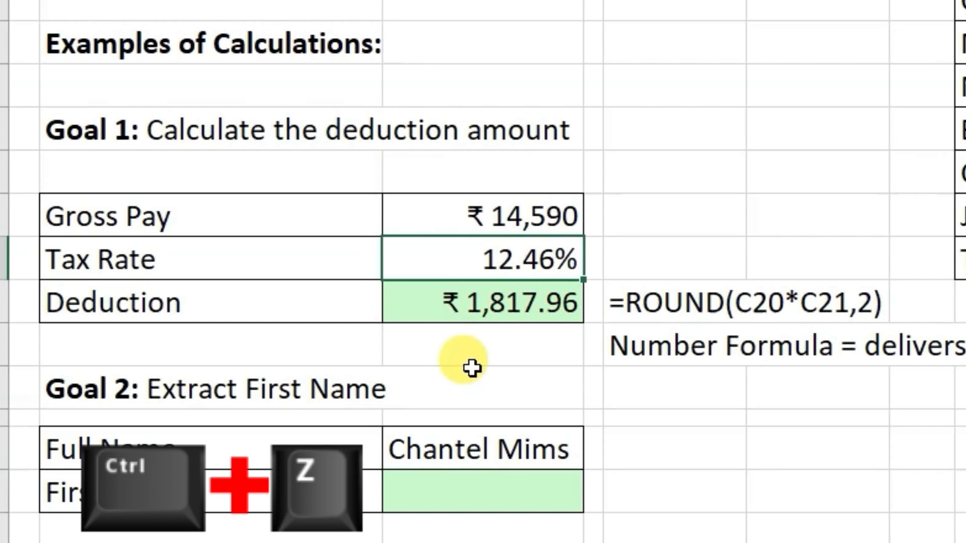